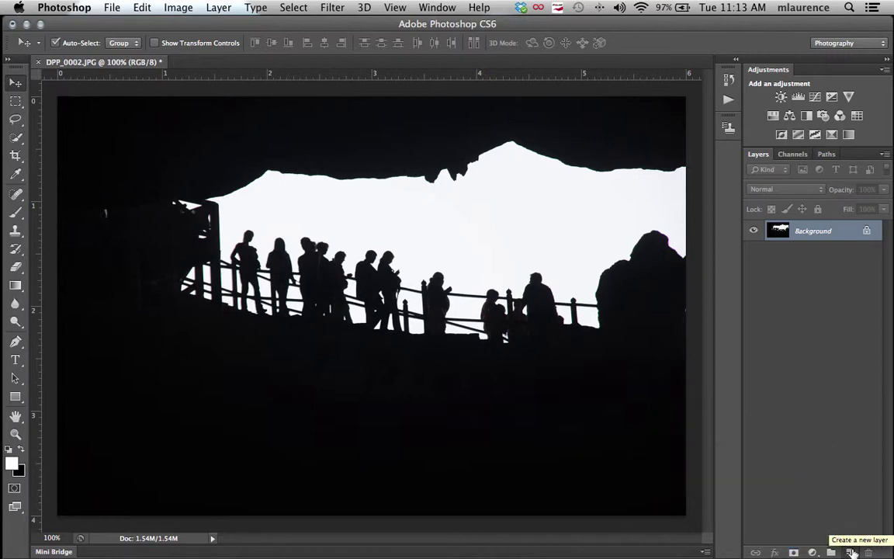
Create Layer 1 above the cave photo and fill it with Black using Edit > Fill.
left_click(851, 552)
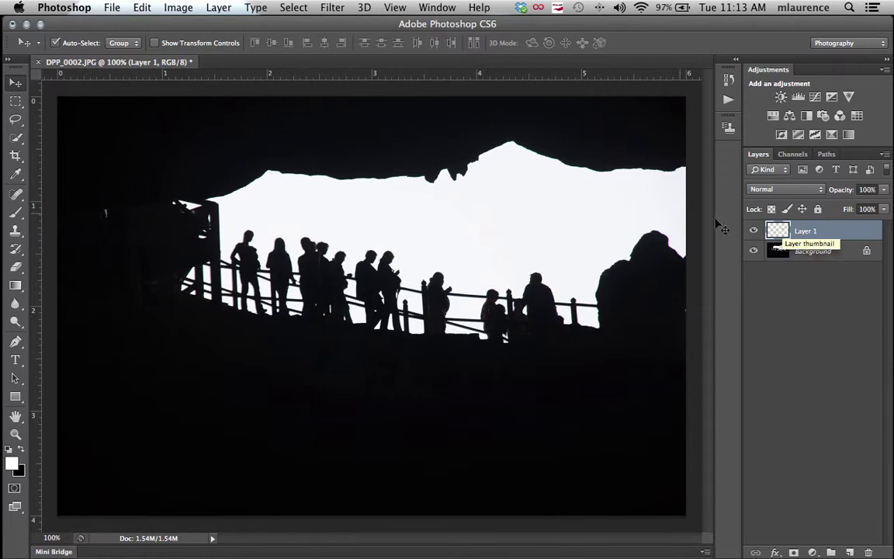
left_click(140, 9)
left_click(155, 236)
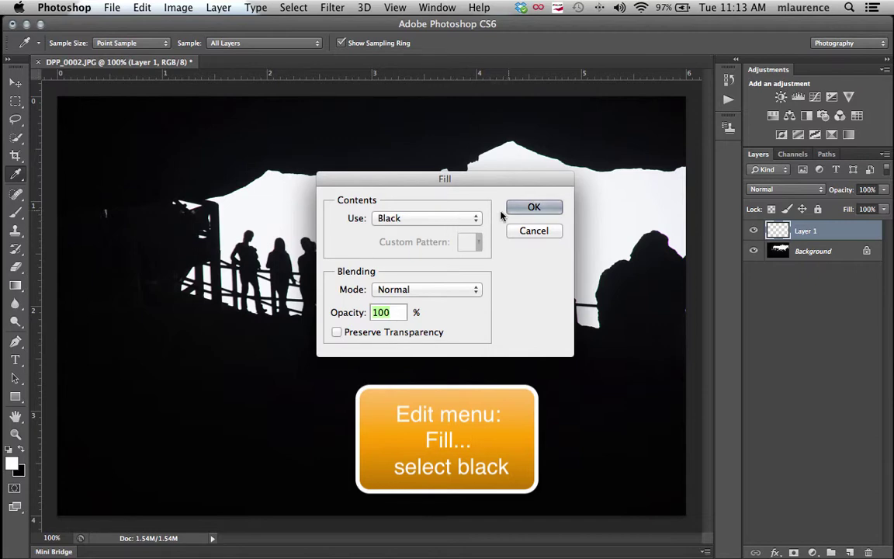
left_click(534, 206)
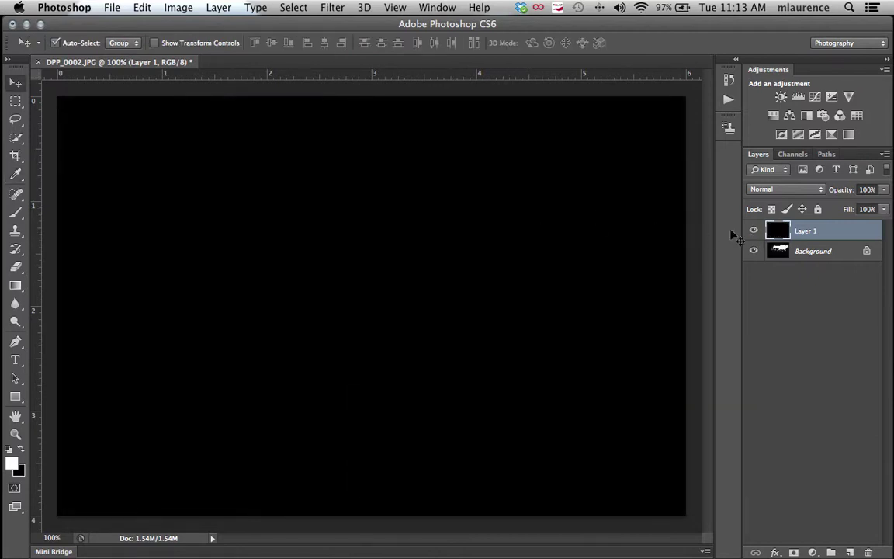
Change Layer 1's blend mode to Screen so the black fill drops out.
left_click(780, 191)
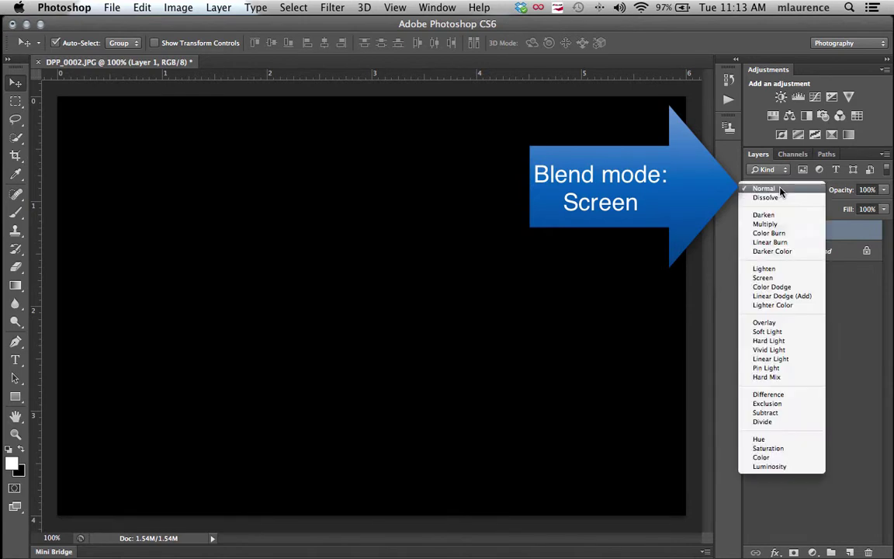
left_click(784, 281)
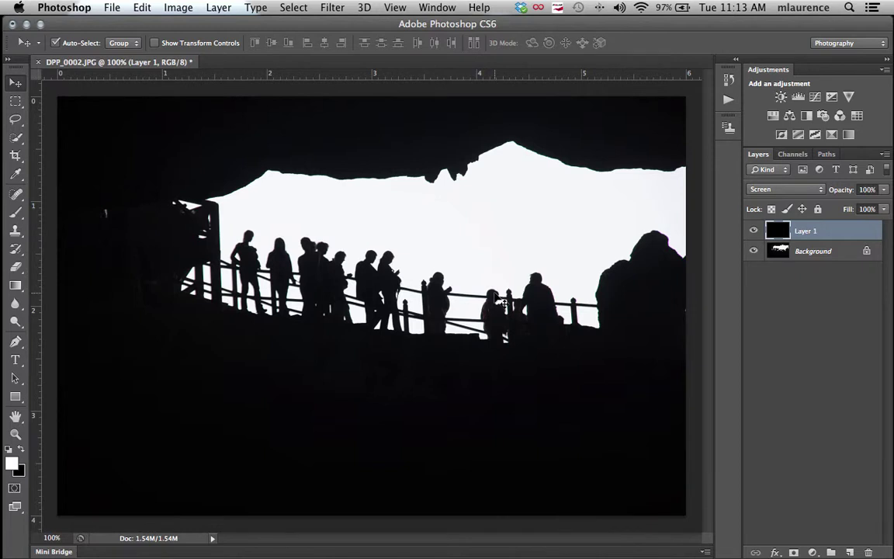
Open Filter > Render > Lens Flare and preview the 50-300mm Zoom, 35mm, 105mm and Movie Prime lenses.
left_click(334, 9)
mouse_move(359, 224)
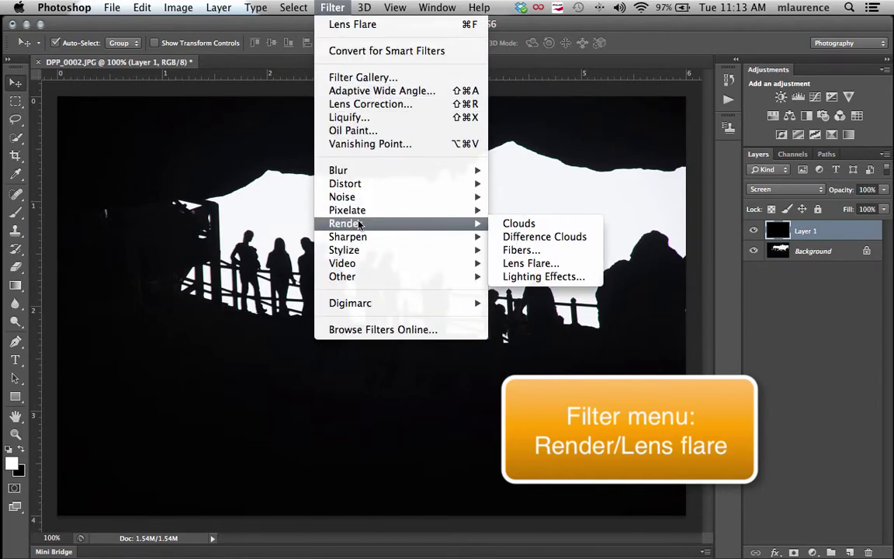
left_click(530, 264)
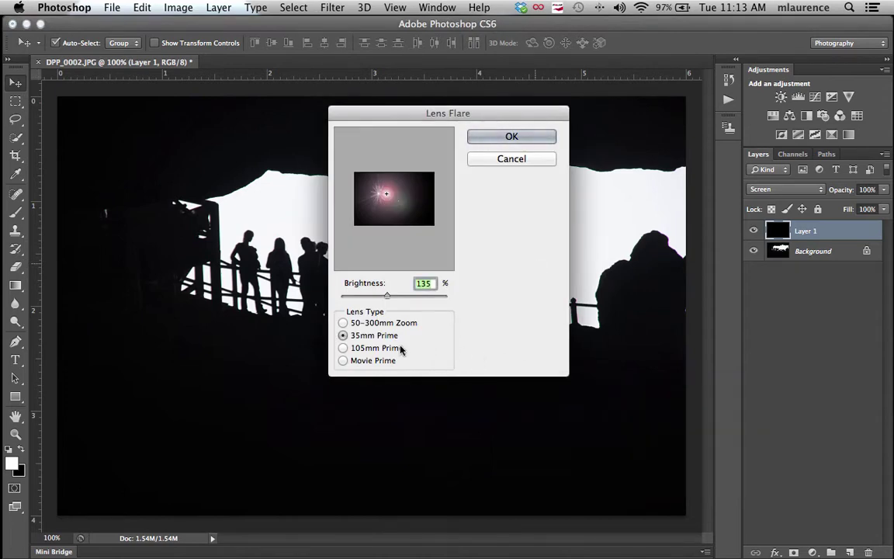
left_click(342, 322)
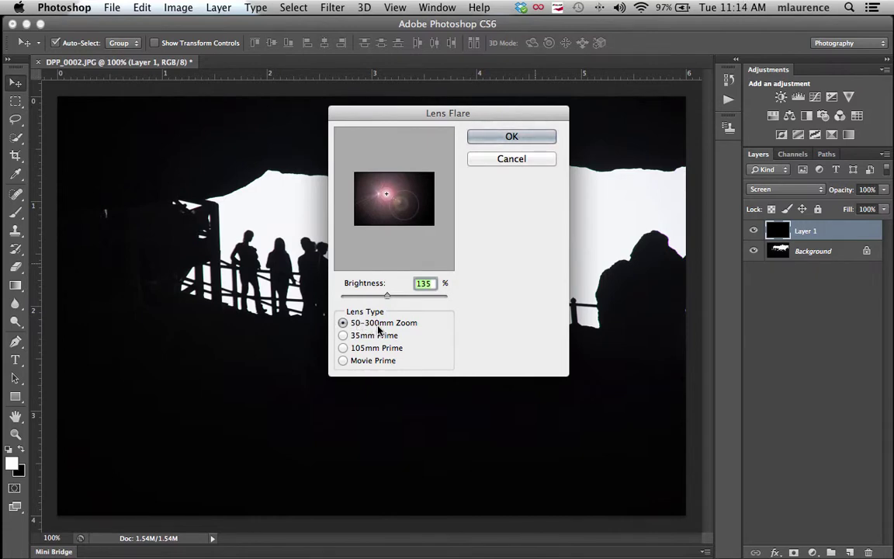
left_click(343, 335)
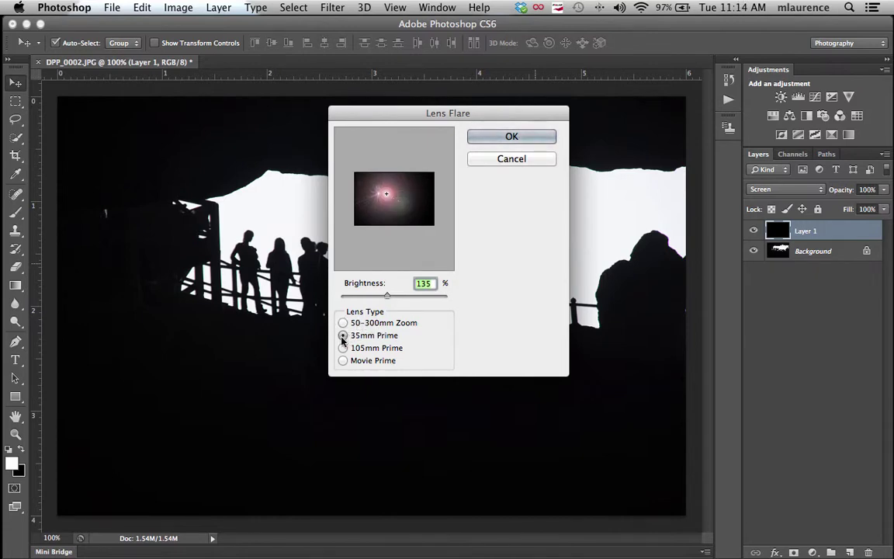
left_click(343, 348)
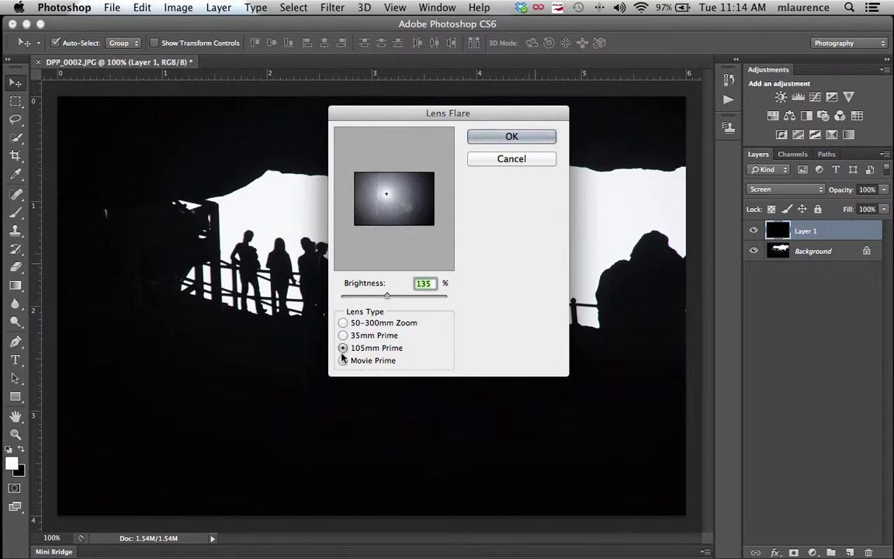
left_click(344, 361)
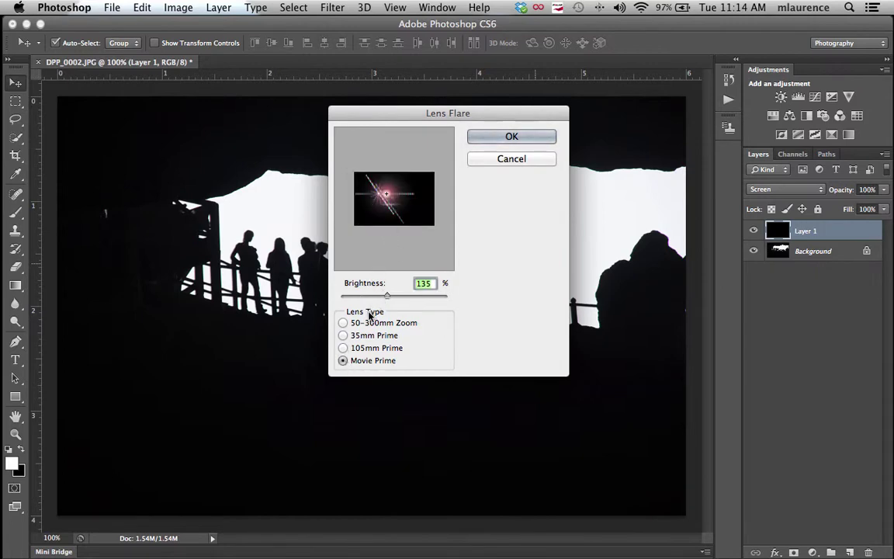
Apply a 50-300mm Zoom lens flare at 141% brightness.
left_click(343, 323)
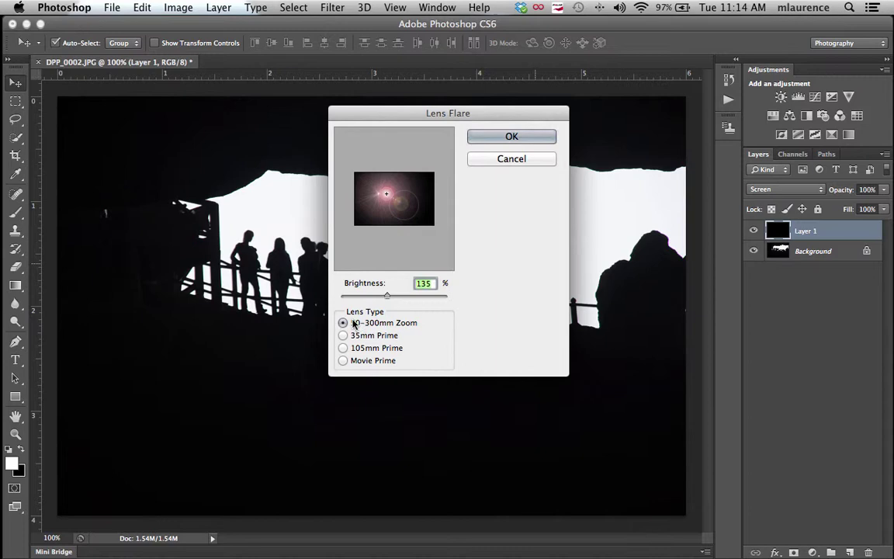
mouse_move(387, 298)
left_mouse_down()
mouse_move(420, 303)
mouse_move(348, 304)
mouse_move(405, 308)
mouse_move(391, 311)
left_mouse_up()
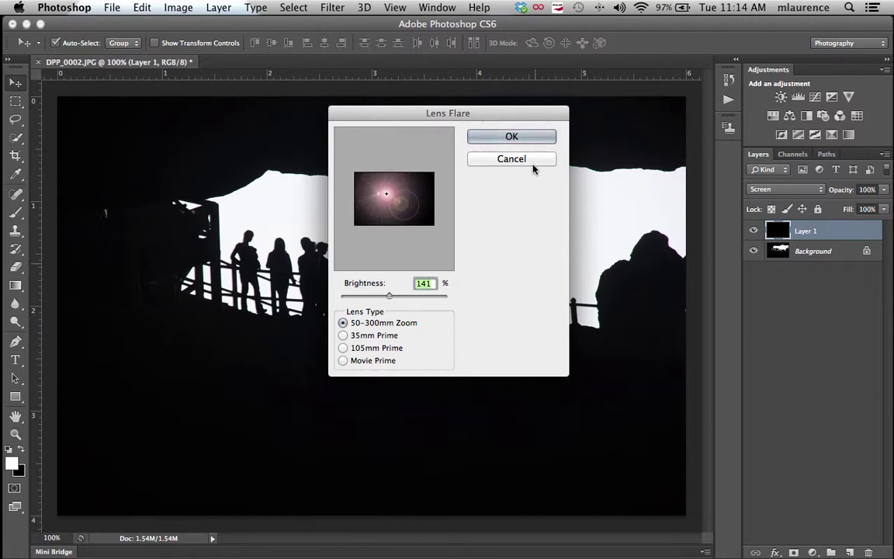
left_click(516, 137)
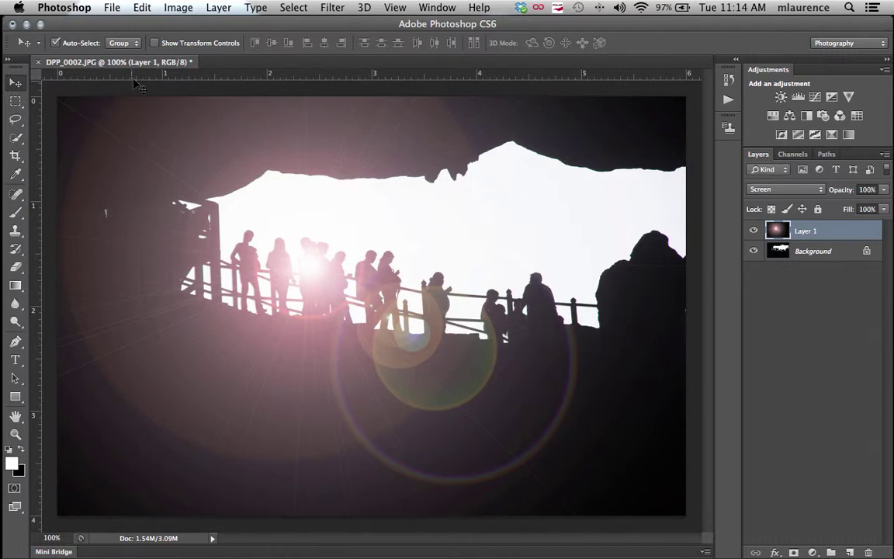
Free-transform Layer 1 to shrink, slightly tilt and move the flare onto the left group of people.
left_click(132, 8)
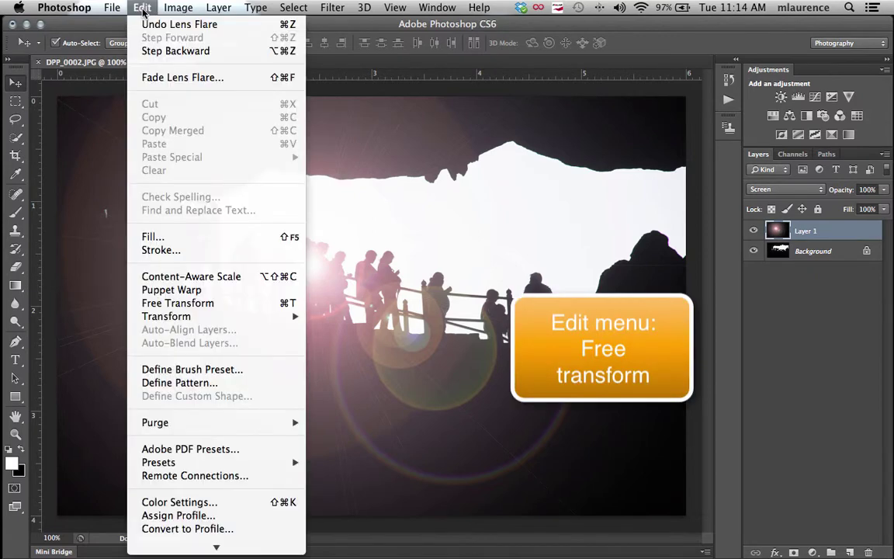
left_click(179, 303)
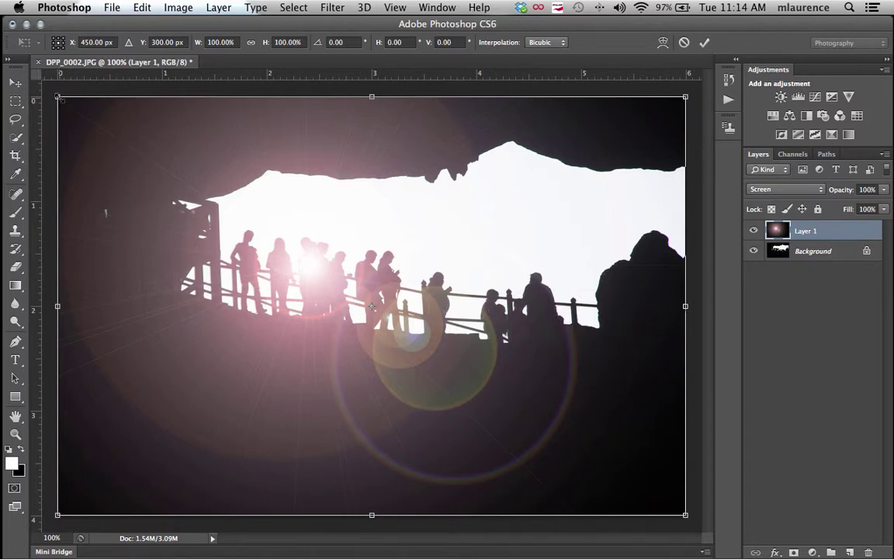
left_click_drag(59, 98, 129, 170)
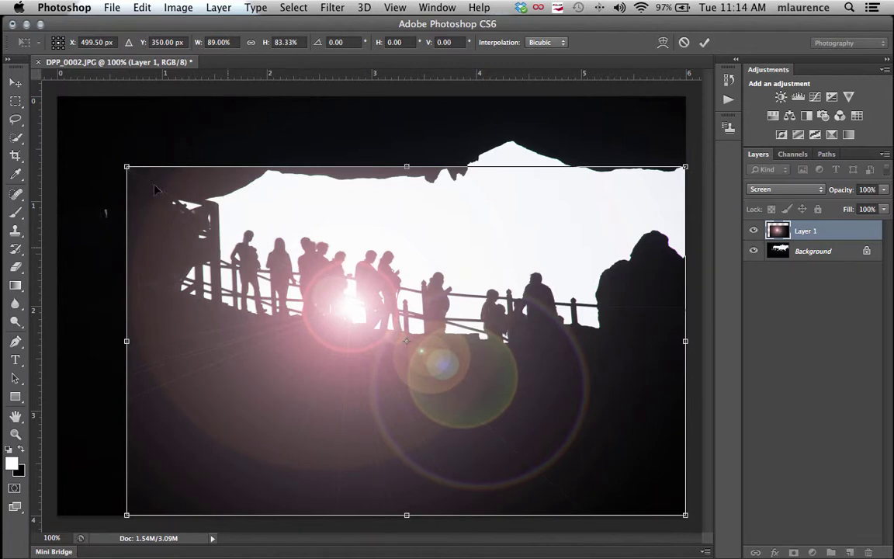
mouse_move(311, 327)
left_mouse_down()
mouse_move(361, 356)
mouse_move(397, 332)
mouse_move(323, 307)
mouse_move(299, 313)
left_mouse_up()
left_click_drag(616, 106, 484, 247)
left_click_drag(289, 338, 364, 369)
left_click_drag(189, 159, 178, 148)
left_click_drag(246, 282, 199, 284)
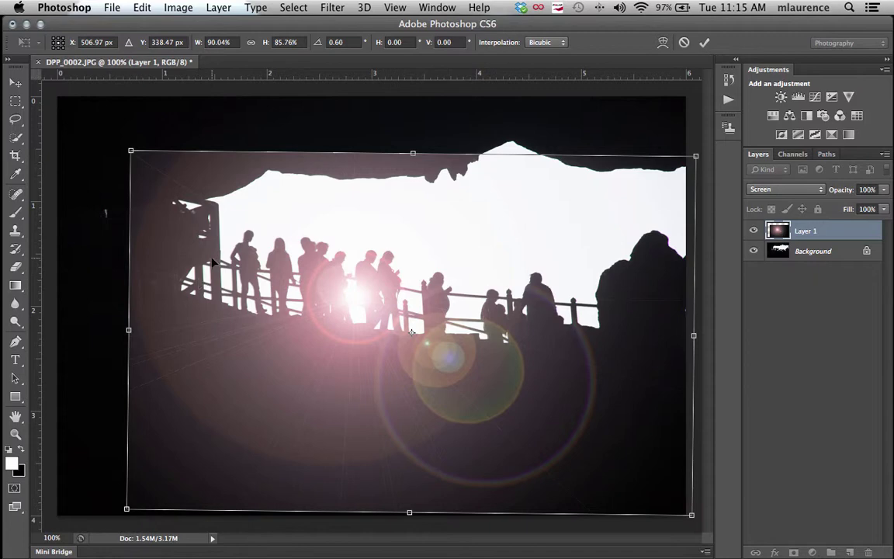
key("Return")
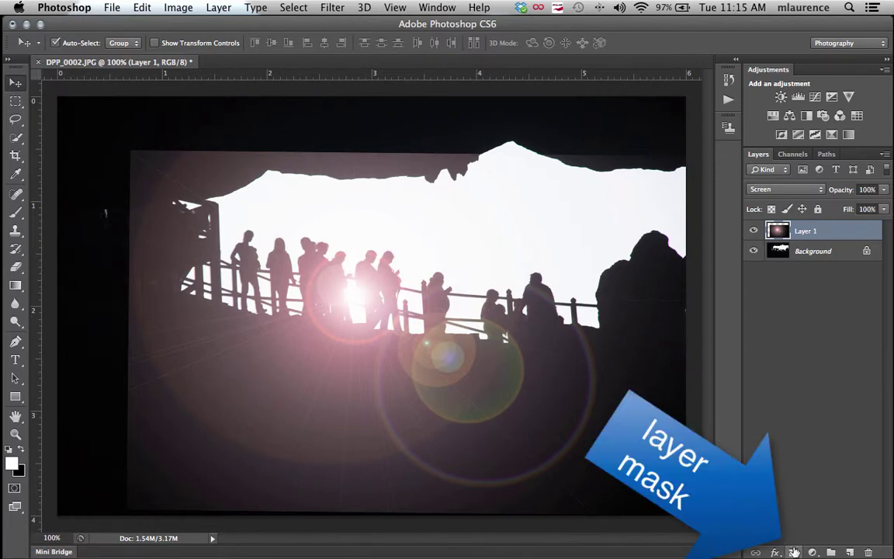
Attach a layer mask to Layer 1 and swap colours until black is the foreground.
left_click(793, 551)
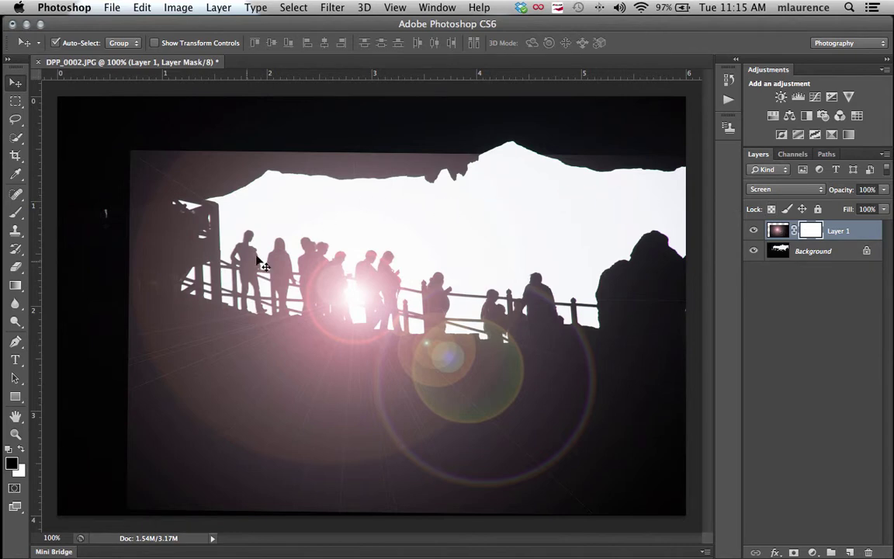
left_click(21, 449)
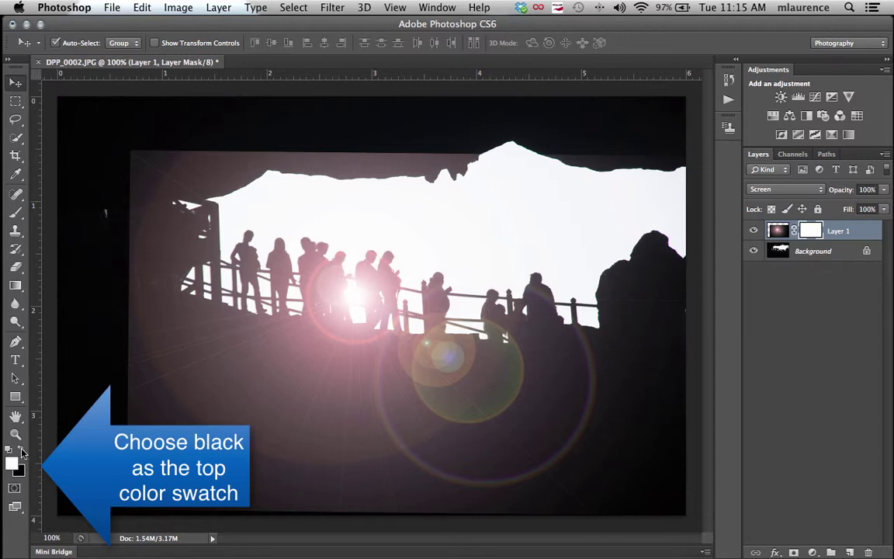
left_click(23, 453)
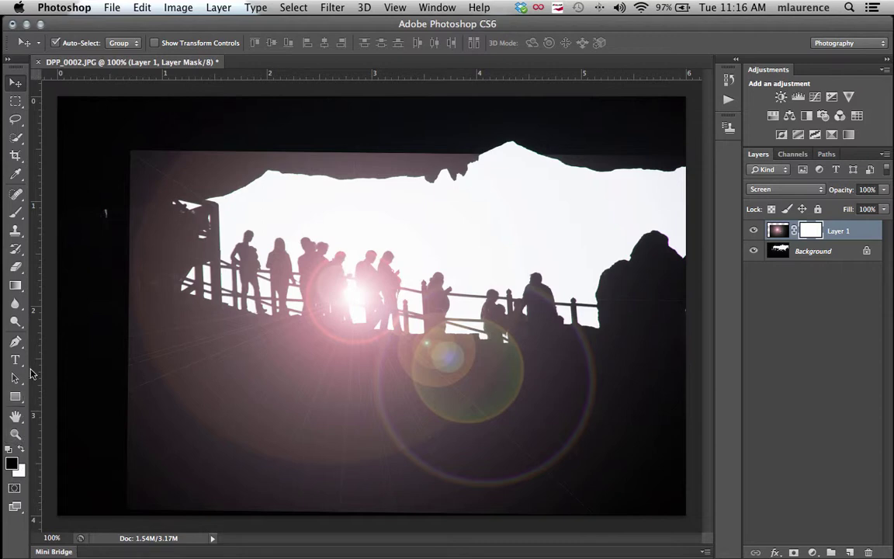
With a soft 258 px brush, paint black on the mask along the top-left and bottom edges.
left_click(16, 212)
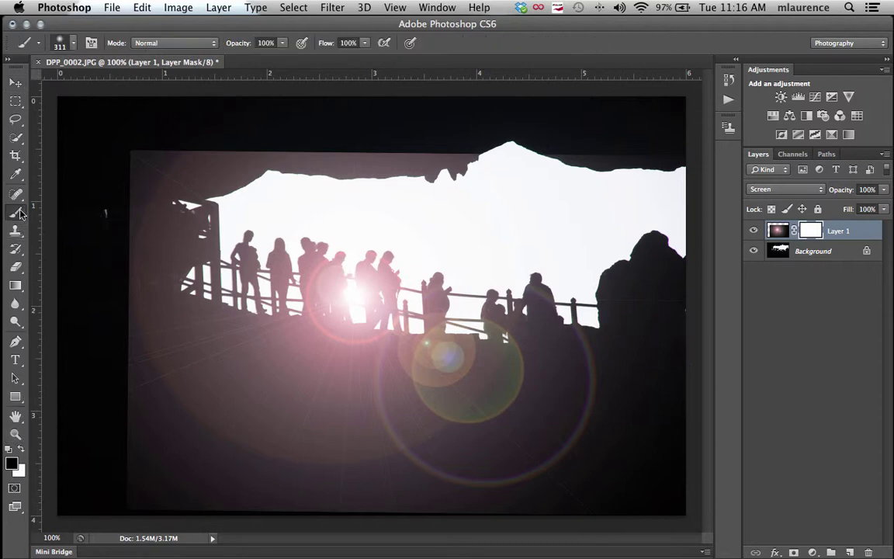
left_click(72, 45)
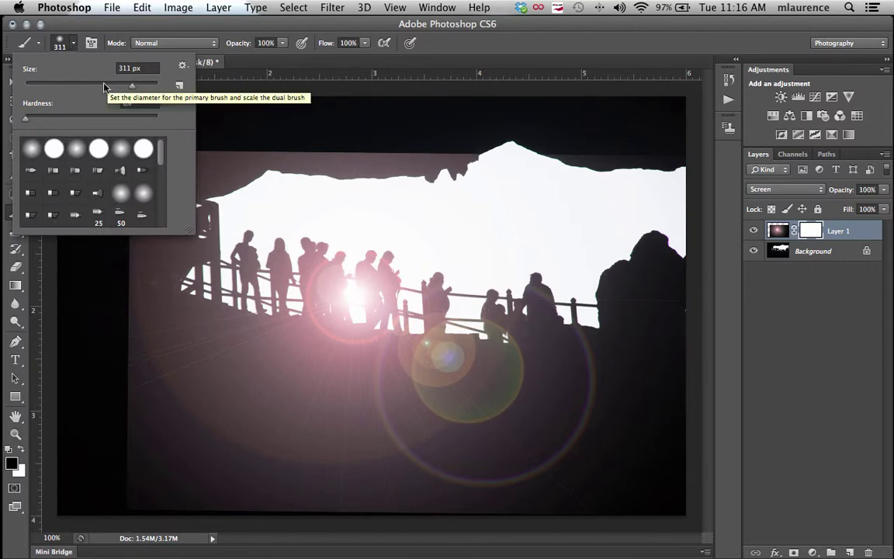
mouse_move(123, 83)
left_mouse_down()
mouse_move(96, 90)
mouse_move(132, 87)
left_mouse_up()
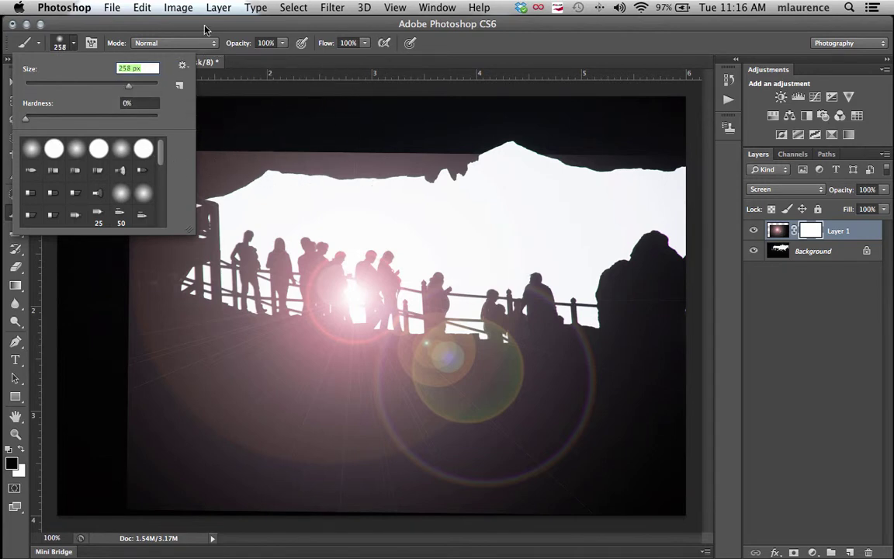
key("Return")
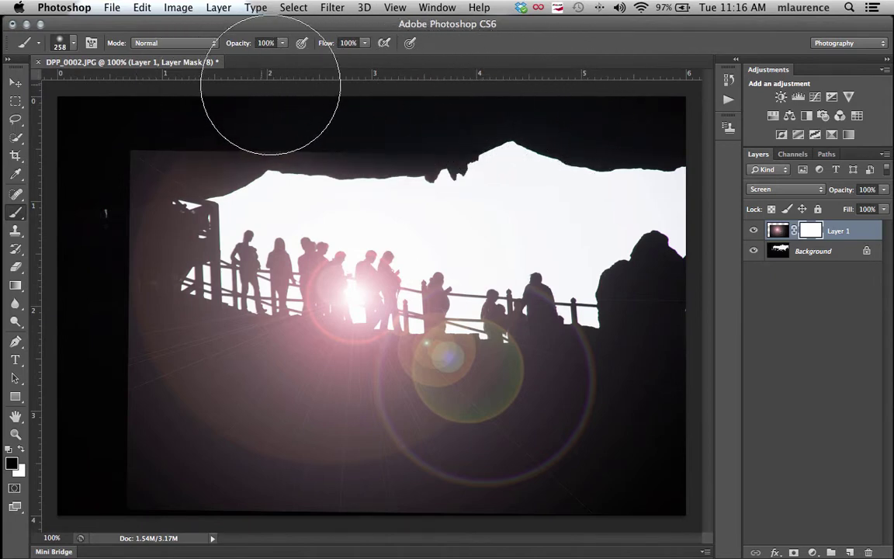
mouse_move(270, 85)
left_mouse_down()
mouse_move(173, 90)
mouse_move(118, 135)
mouse_move(170, 99)
mouse_move(232, 89)
mouse_move(141, 117)
left_mouse_up()
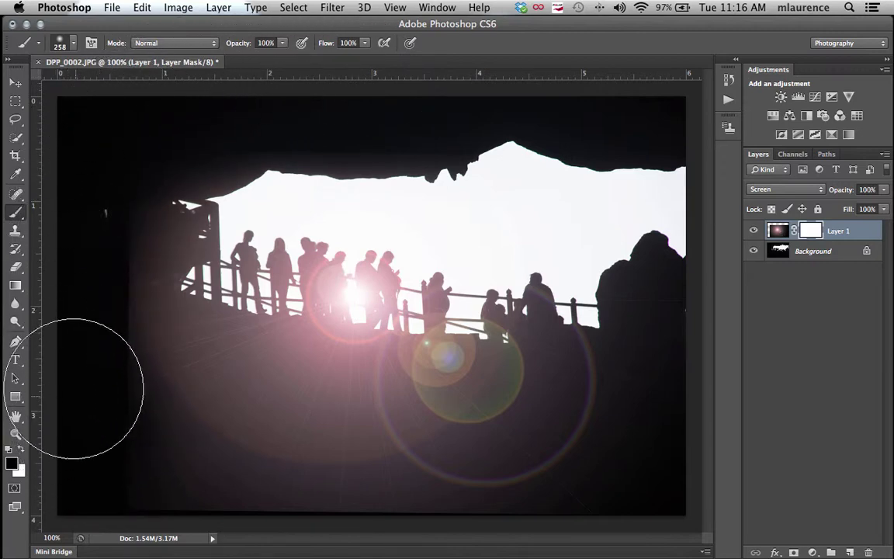
mouse_move(76, 401)
left_mouse_down()
mouse_move(160, 509)
mouse_move(240, 539)
mouse_move(353, 554)
mouse_move(479, 557)
mouse_move(642, 524)
mouse_move(691, 364)
mouse_move(664, 150)
mouse_move(603, 130)
mouse_move(608, 135)
left_mouse_up()
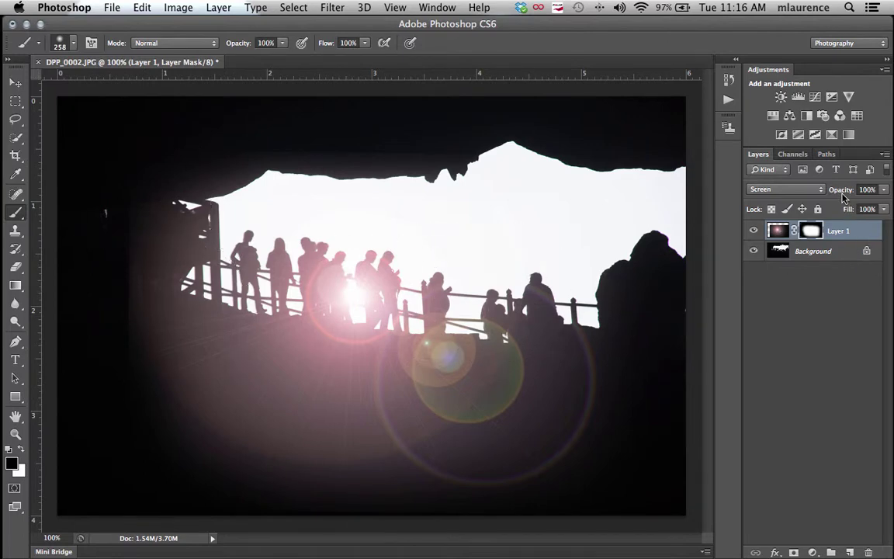
Drag Layer 1's Opacity down until it settles at 70%.
left_click_drag(843, 192, 820, 193)
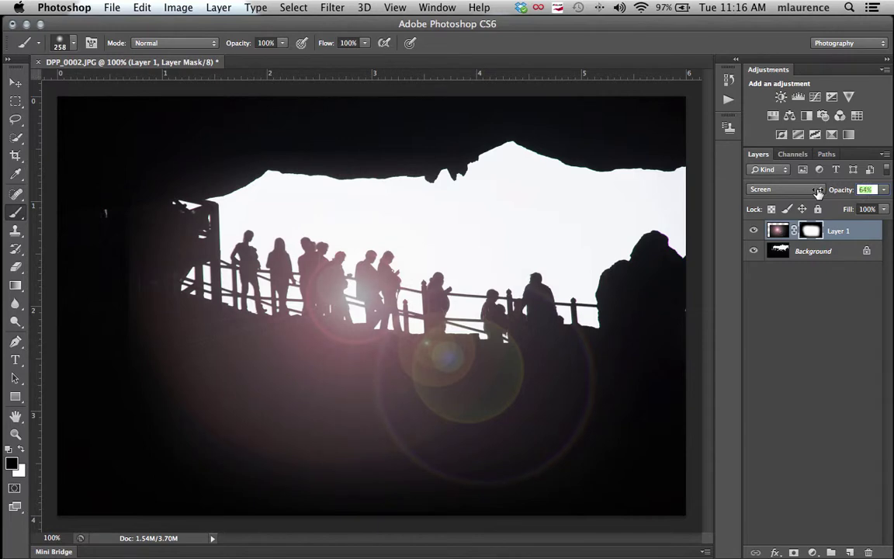
left_click_drag(817, 192, 822, 199)
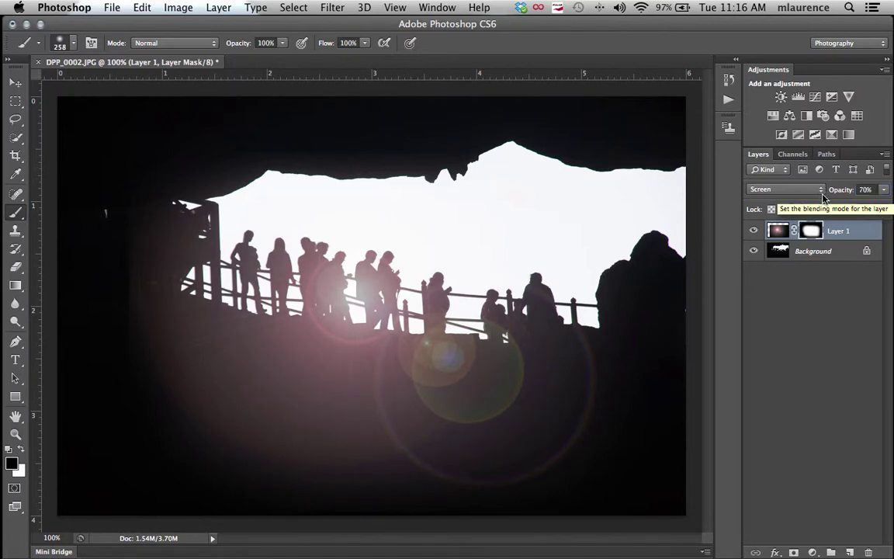
left_click(754, 231)
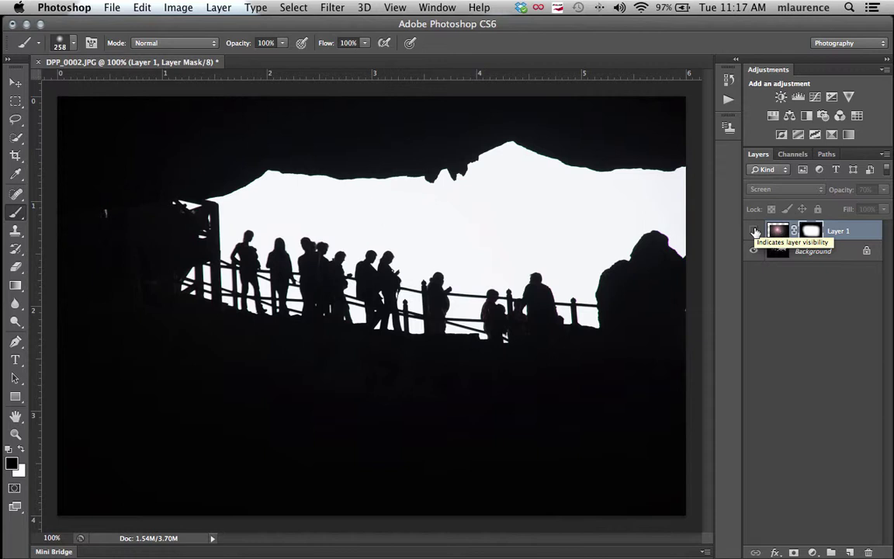
left_click(754, 232)
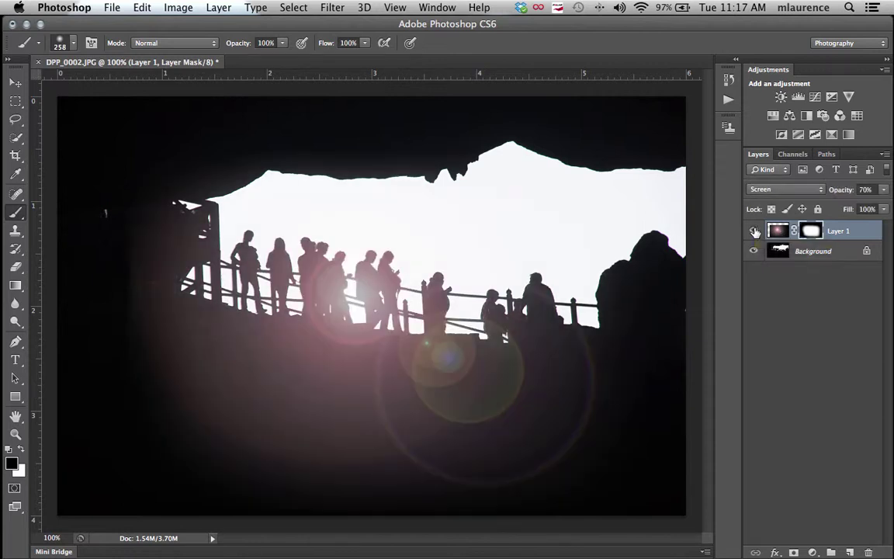